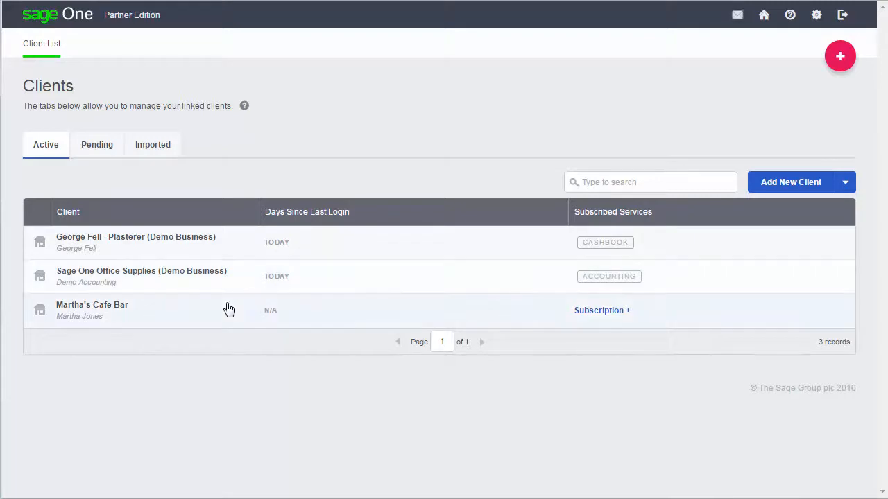
Step: Create a corporation tax return for Martha's Cafe Bar based on the existing accounts for 01 January 2016 - 30 December 2016
{"action": "left_click", "coordinate": [224, 309]}
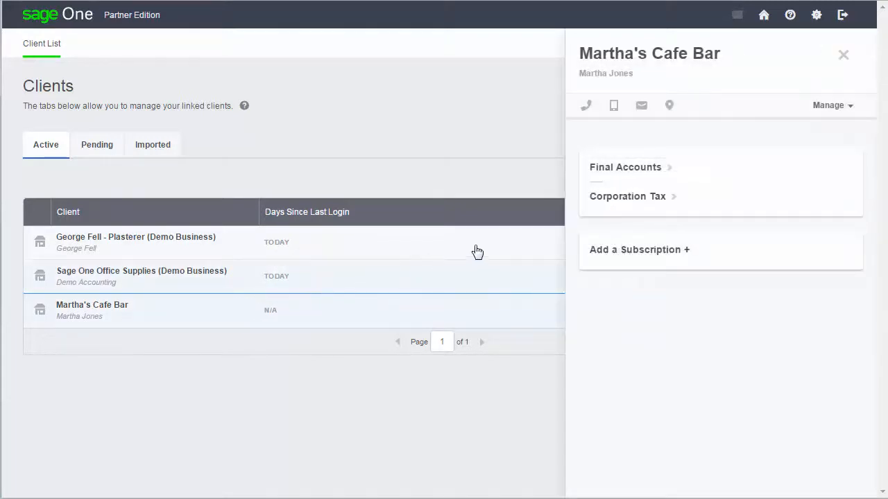
{"action": "left_click", "coordinate": [630, 203]}
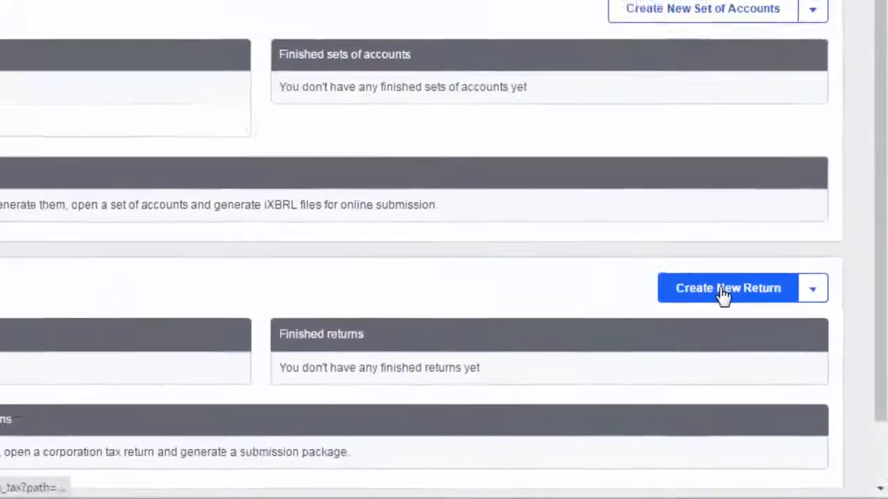
{"action": "left_click", "coordinate": [723, 292]}
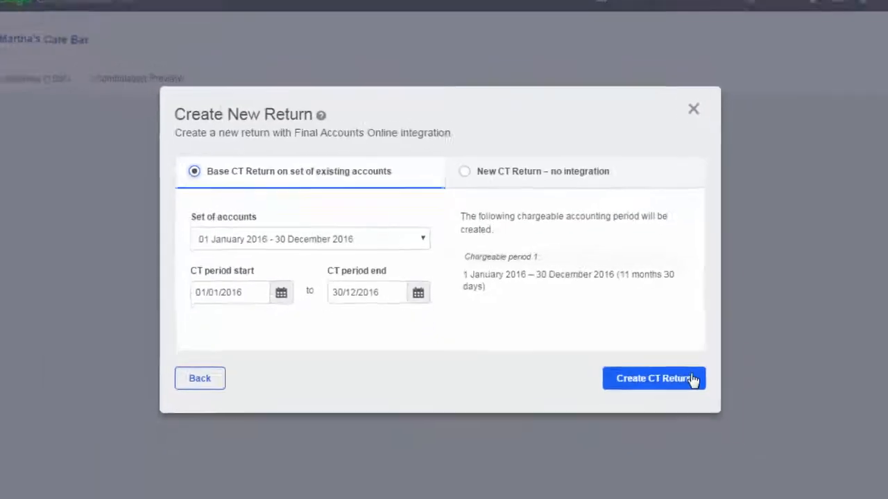
{"action": "left_click", "coordinate": [816, 443]}
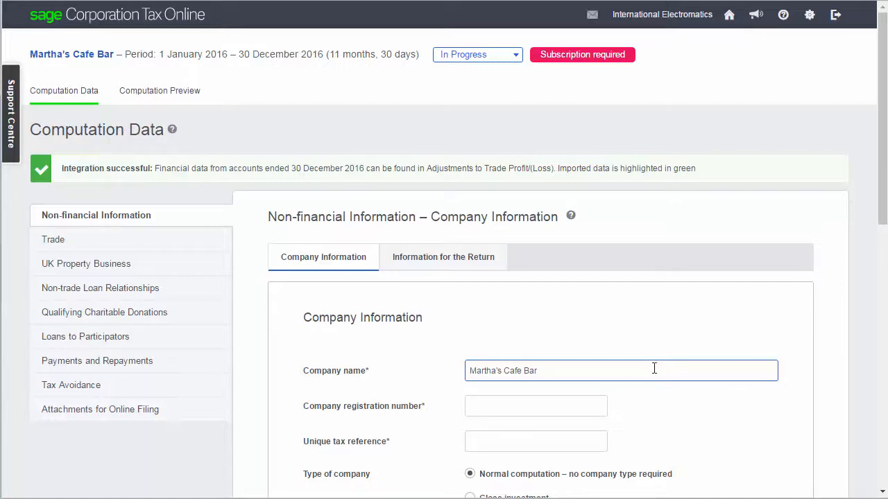
Step: Fill in the company registration number and unique tax reference in the Company Information, and save them
{"action": "left_click", "coordinate": [575, 402]}
{"action": "type", "text": "12"}
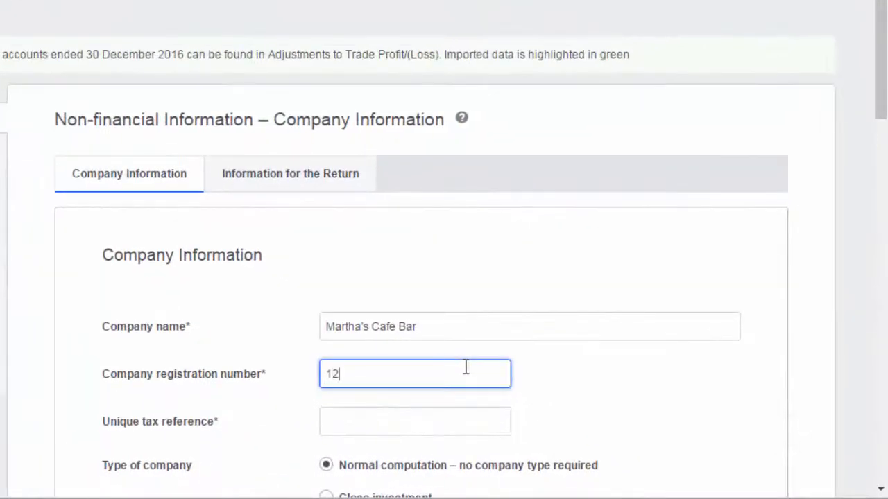
{"action": "type", "text": "345678"}
{"action": "left_click", "coordinate": [439, 421]}
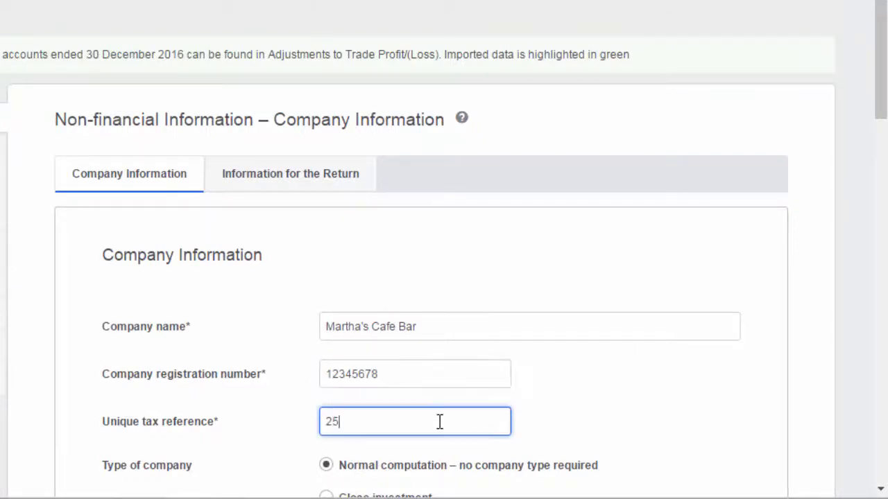
{"action": "scroll", "coordinate": [439, 422], "scroll_direction": "down", "scroll_amount": 1}
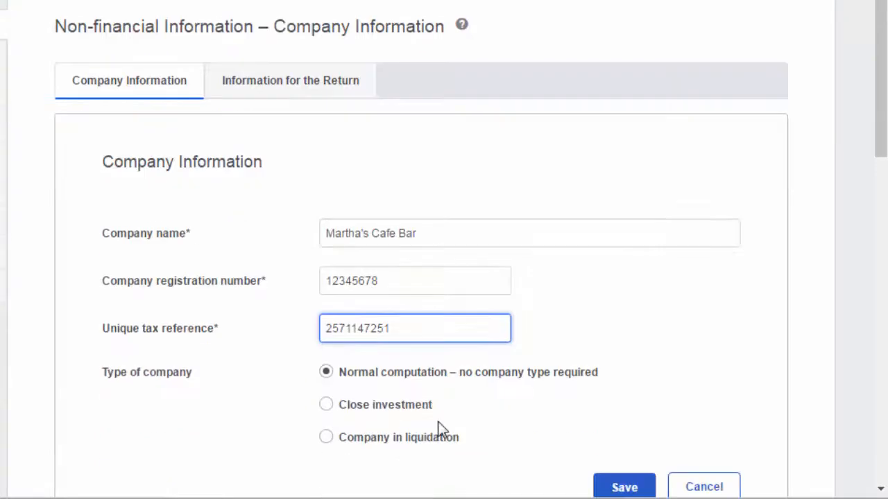
{"action": "left_click", "coordinate": [677, 426]}
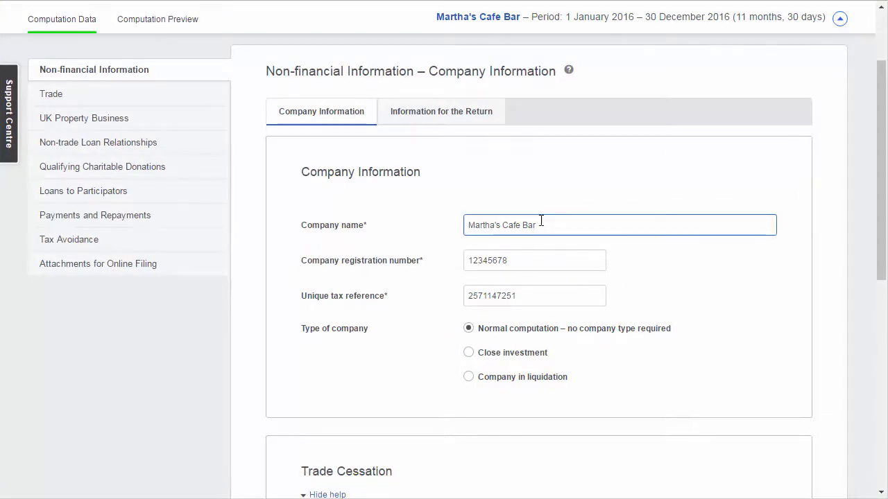
Step: Review the return indicators and declaration options under Information for the Return
{"action": "left_click", "coordinate": [451, 116]}
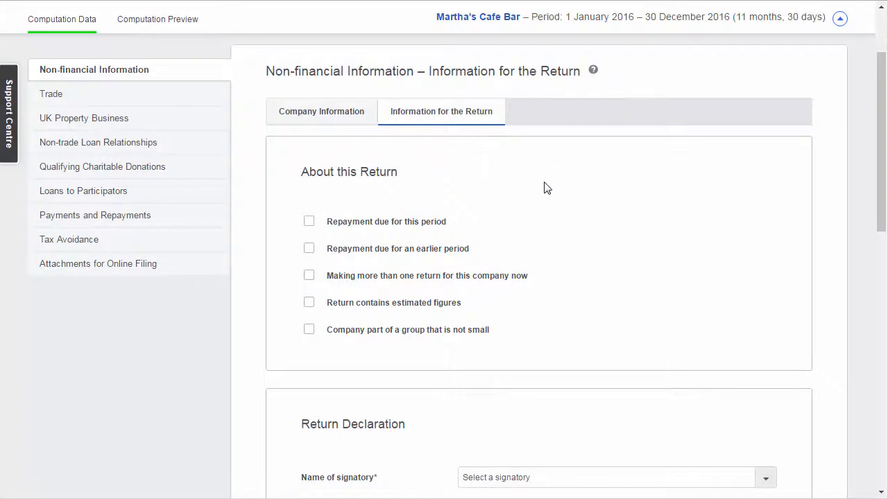
{"action": "scroll", "coordinate": [544, 187], "scroll_direction": "down", "scroll_amount": 4}
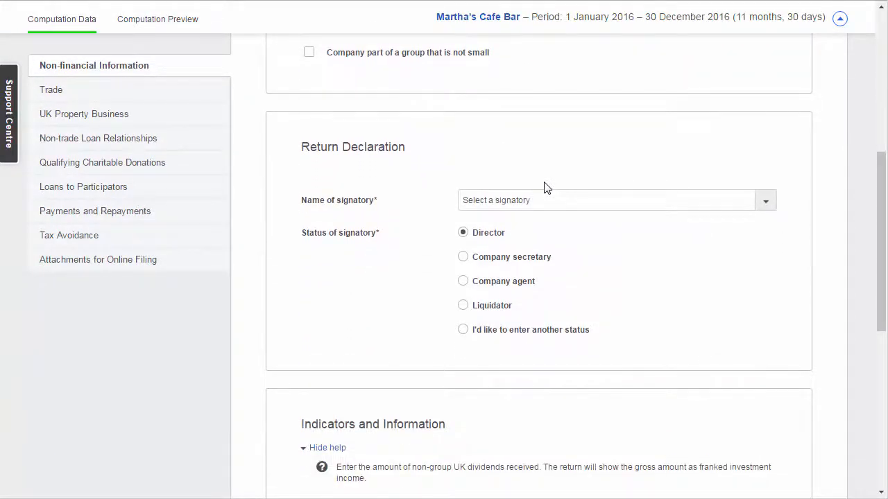
Step: In the Trade adjustments, enter an Entertaining and gifts addition described as "Gifts" for £250
{"action": "left_click", "coordinate": [204, 96]}
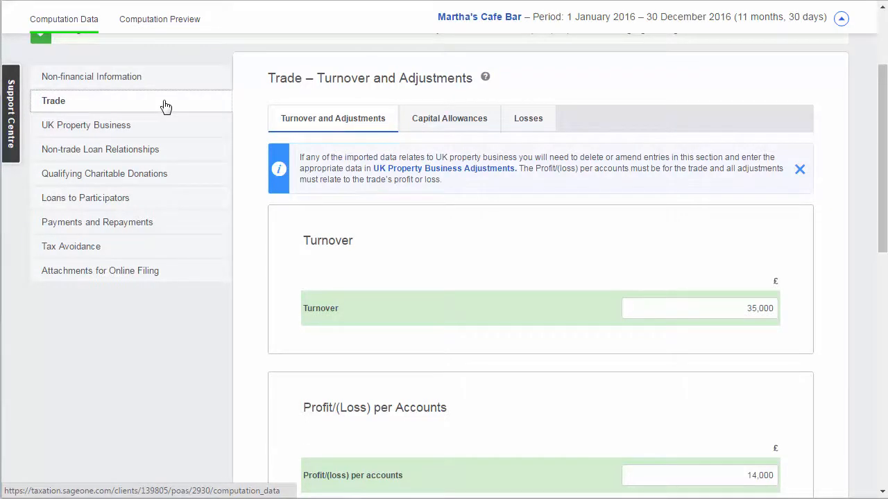
{"action": "scroll", "coordinate": [167, 105], "scroll_direction": "down", "scroll_amount": 1}
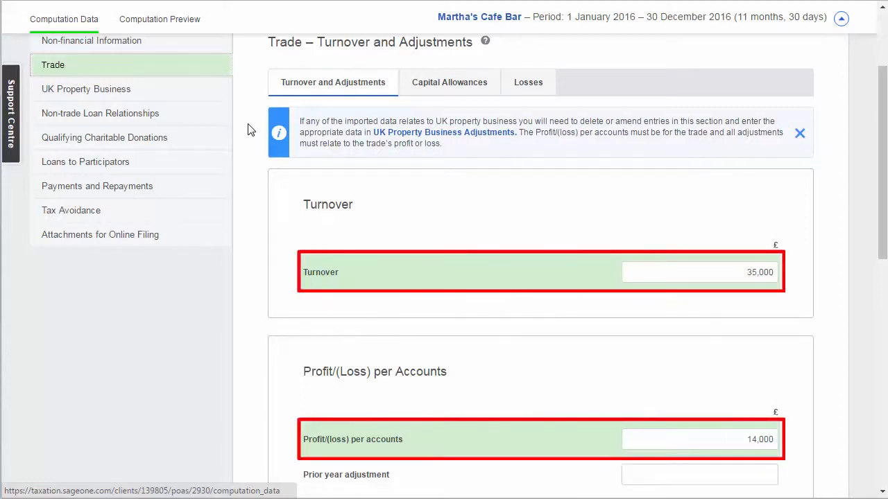
{"action": "scroll", "coordinate": [260, 174], "scroll_direction": "down", "scroll_amount": 8}
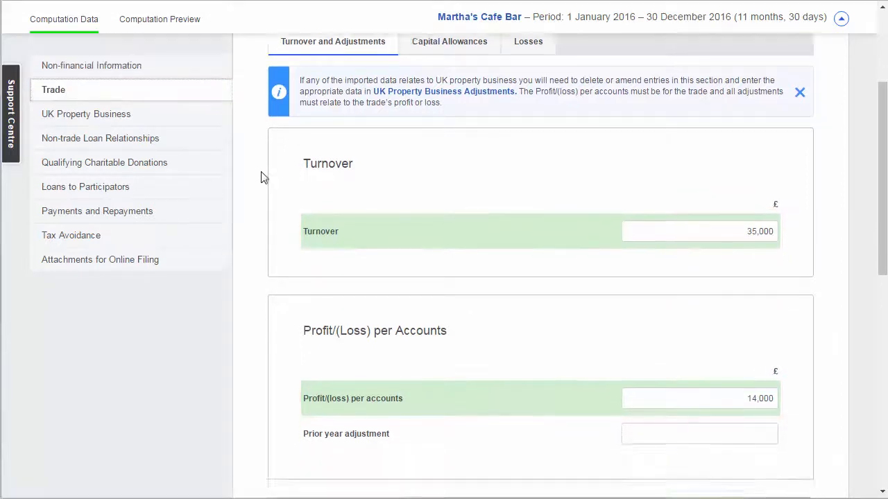
{"action": "left_click", "coordinate": [417, 155]}
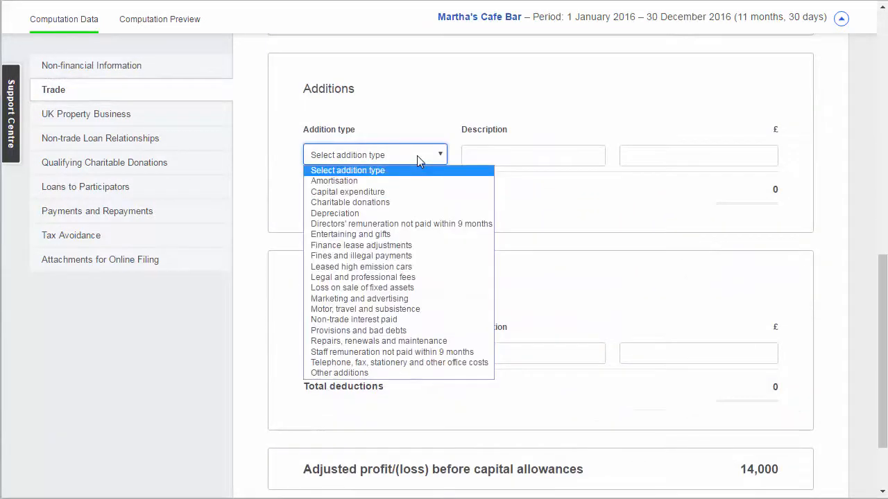
{"action": "left_click", "coordinate": [350, 234]}
{"action": "left_click", "coordinate": [480, 156]}
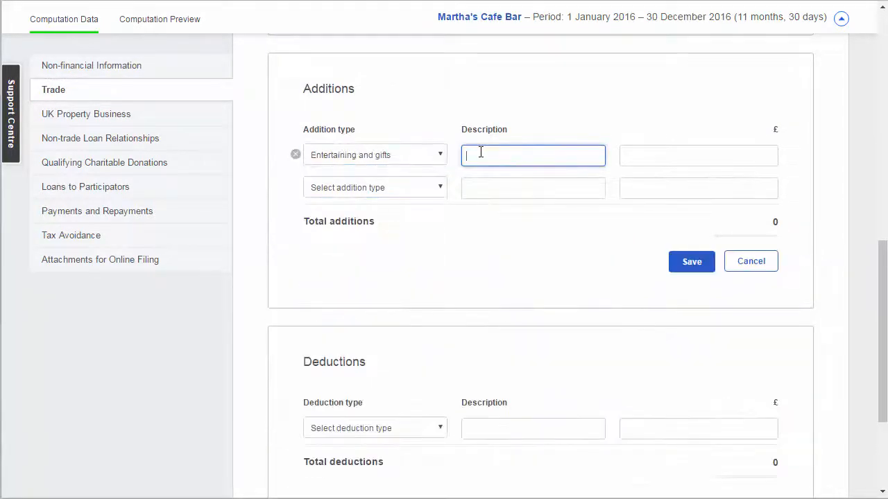
{"action": "type", "text": "Gifts"}
{"action": "left_click", "coordinate": [630, 154]}
{"action": "type", "text": "250"}
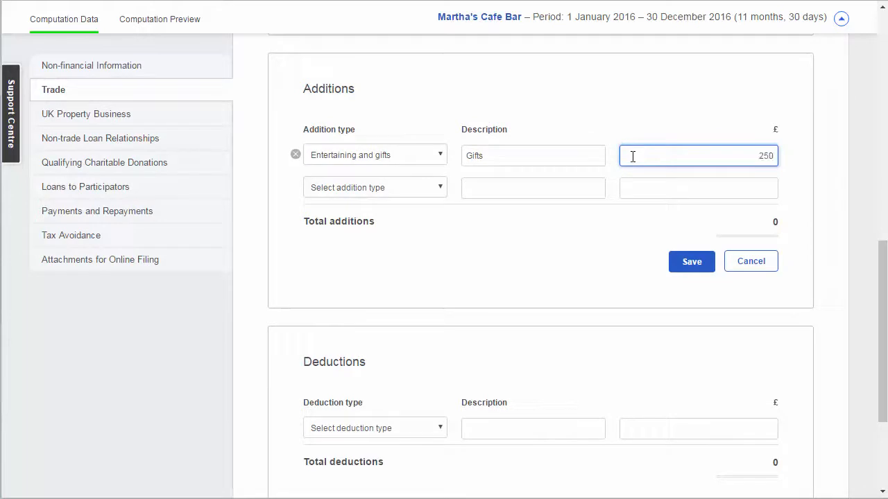
Step: Enter a Leased high emission cars addition described as "Leased High Emission Cars" for £1,544 and save the additions
{"action": "left_click", "coordinate": [374, 187]}
{"action": "left_click", "coordinate": [374, 302]}
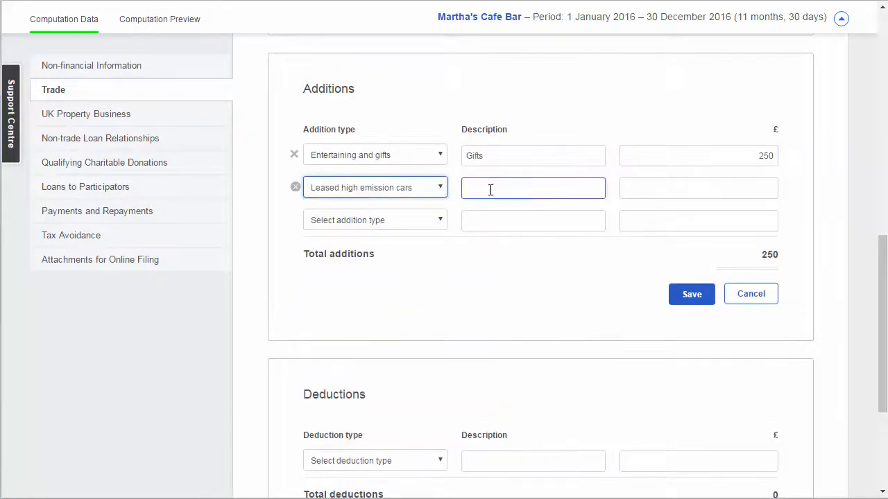
{"action": "left_click", "coordinate": [494, 187]}
{"action": "type", "text": "Leased High E"}
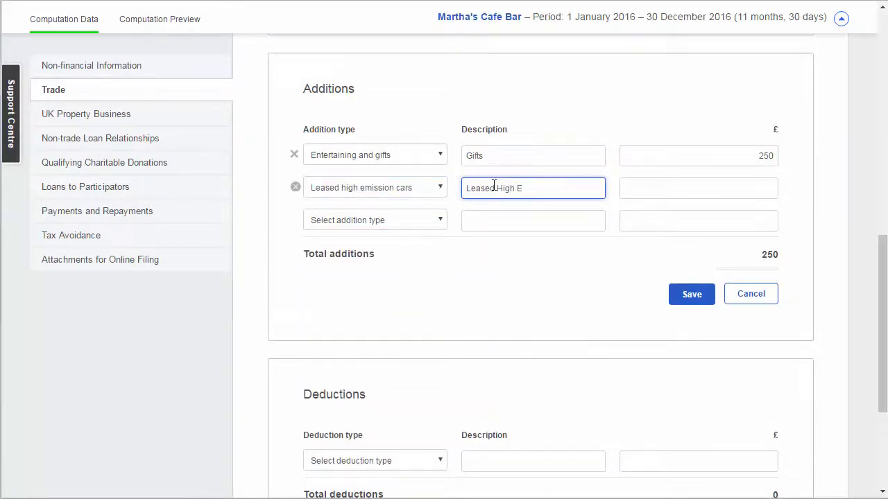
{"action": "type", "text": "mission Cars"}
{"action": "left_click", "coordinate": [657, 185]}
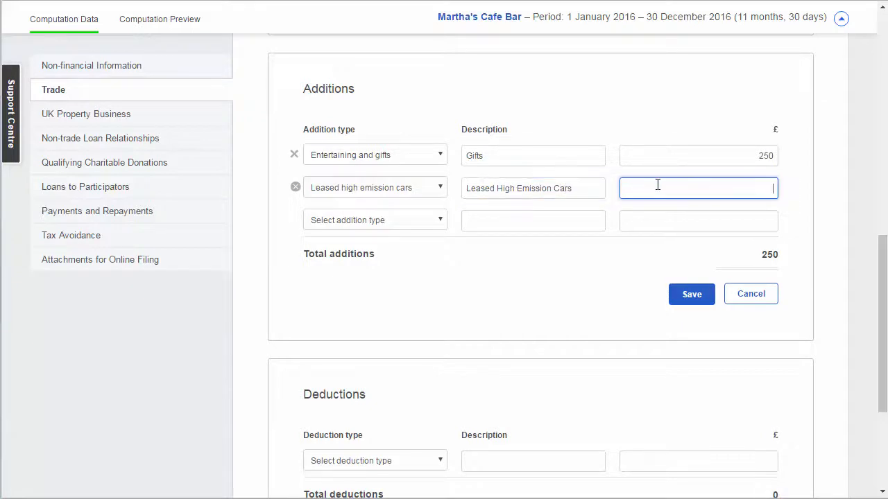
{"action": "type", "text": "1544"}
{"action": "left_click", "coordinate": [691, 297]}
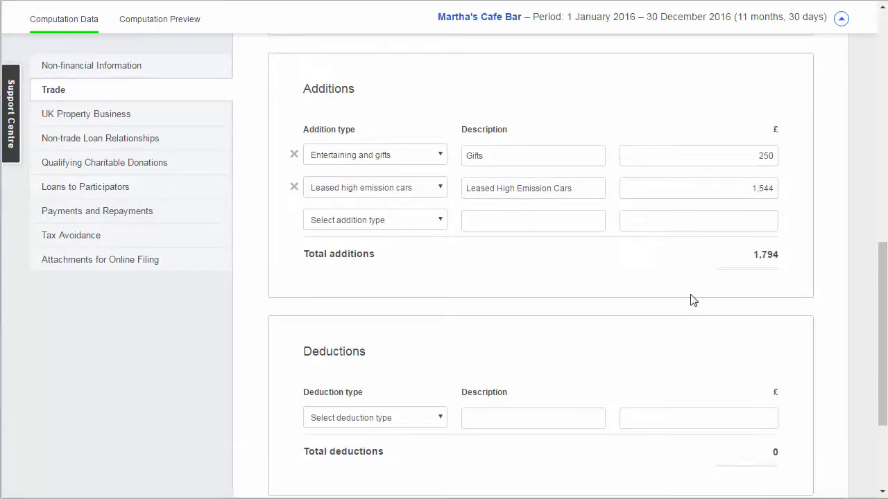
Step: Add a Marketing and advertising addition of £750 without a description and save it
{"action": "left_click", "coordinate": [437, 220]}
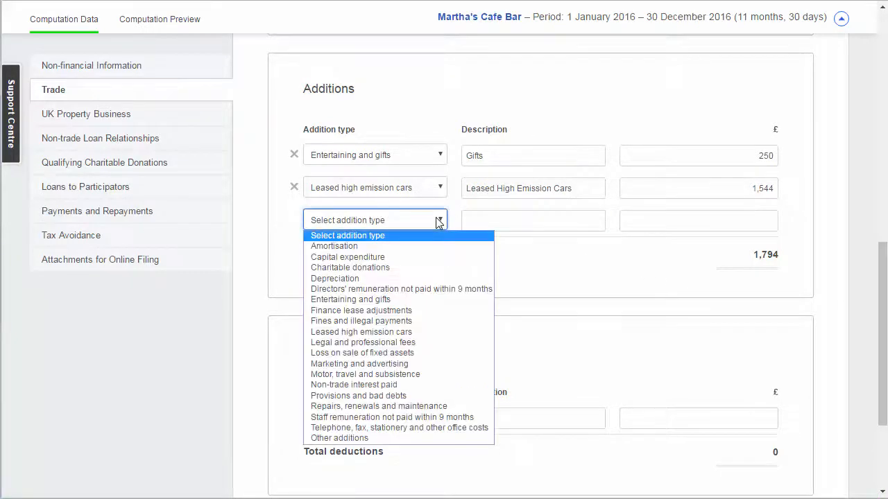
{"action": "left_click", "coordinate": [416, 354]}
{"action": "left_click", "coordinate": [690, 221]}
{"action": "type", "text": "750"}
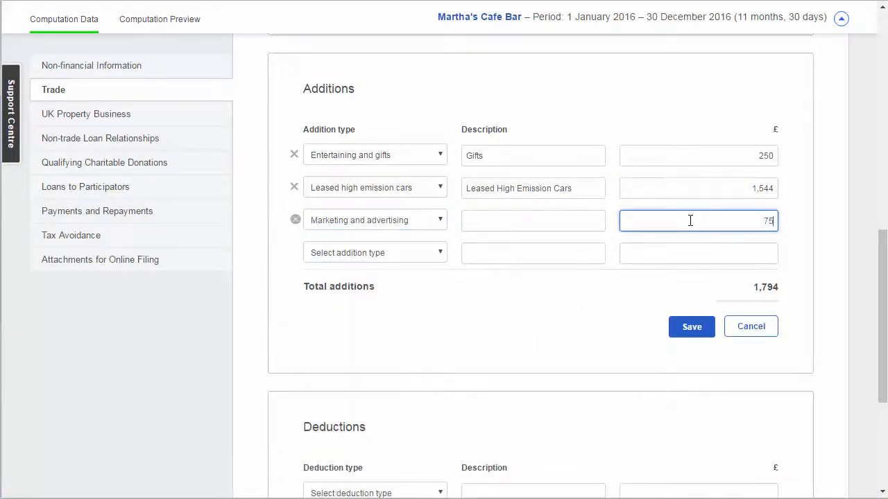
{"action": "left_click", "coordinate": [688, 327]}
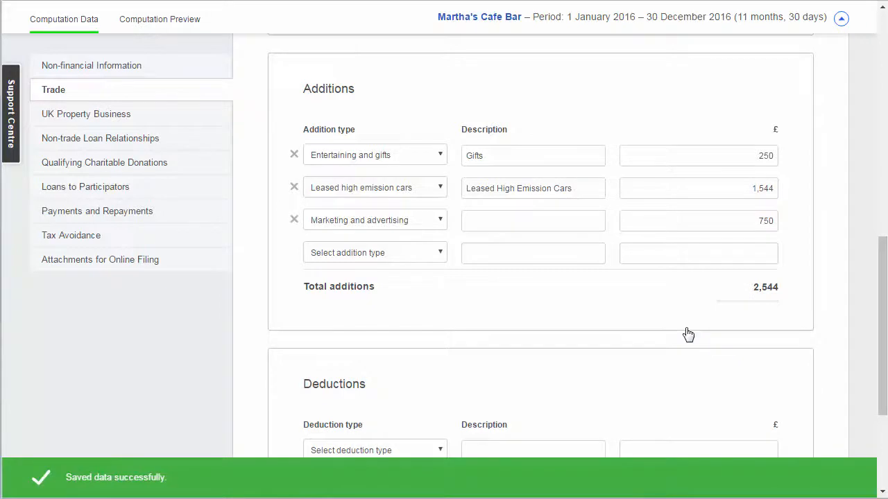
Step: Enter a trade deduction of type Other deductions, described as "Other deductions", for £450
{"action": "scroll", "coordinate": [688, 334], "scroll_direction": "down", "scroll_amount": 3}
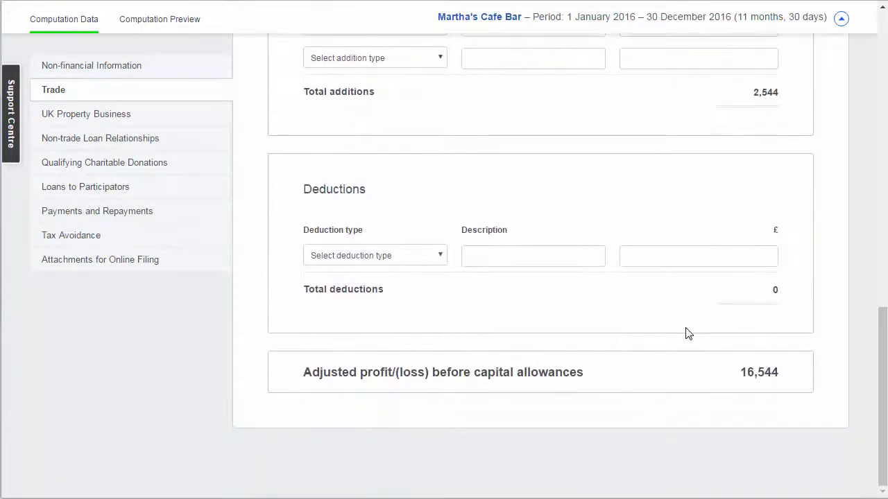
{"action": "left_click", "coordinate": [430, 256]}
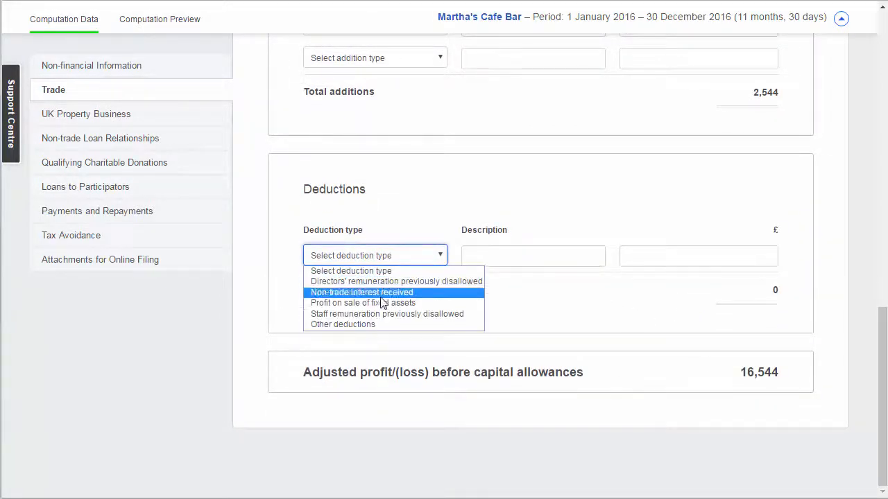
{"action": "left_click", "coordinate": [347, 324]}
{"action": "left_click", "coordinate": [507, 257]}
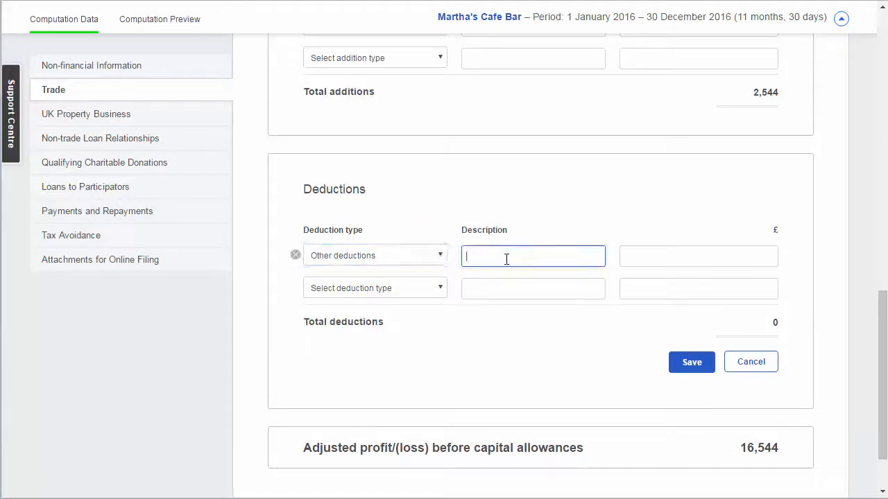
{"action": "type", "text": "Other"}
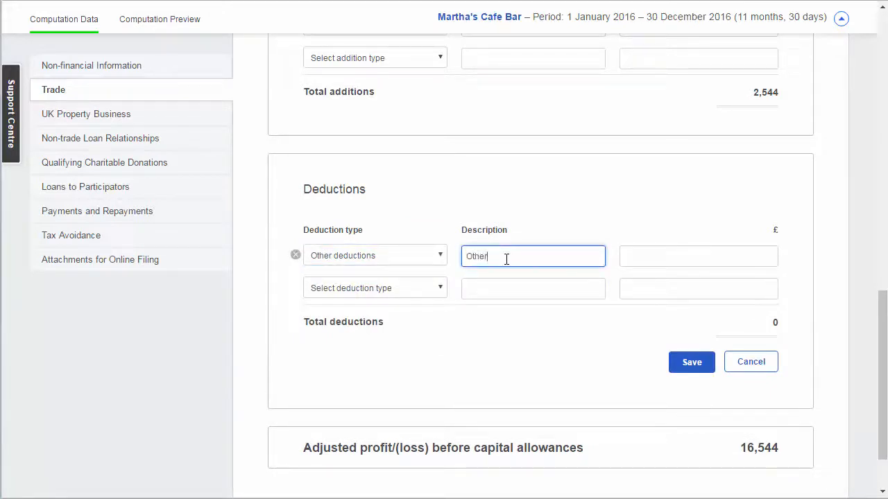
{"action": "type", "text": " deductions"}
{"action": "key", "text": "Tab"}
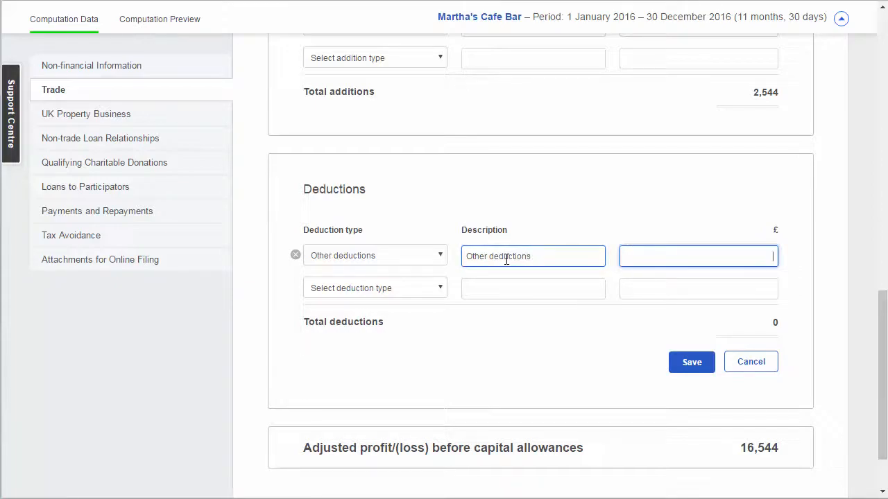
{"action": "type", "text": "450"}
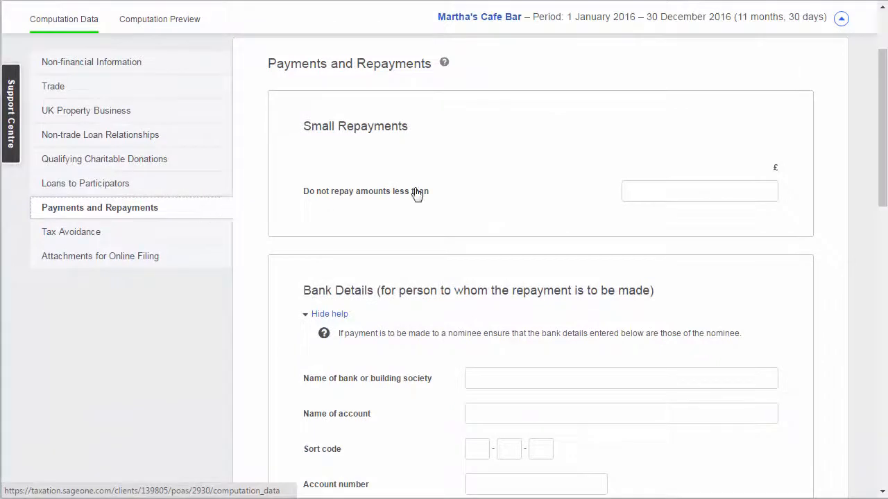
Step: Set the small repayments limit to £500 in Payments and Repayments and save it
{"action": "left_click", "coordinate": [657, 194]}
{"action": "type", "text": "500"}
{"action": "left_click", "coordinate": [691, 233]}
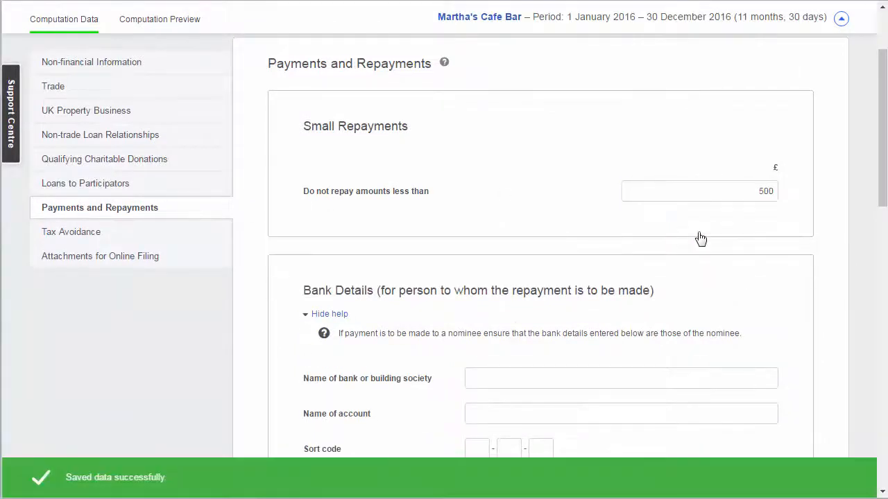
Step: Fill in the repayment bank details with Lloyds as the bank, the account holder's name, the sort code and the account number
{"action": "scroll", "coordinate": [697, 238], "scroll_direction": "down", "scroll_amount": 4}
{"action": "left_click", "coordinate": [555, 170]}
{"action": "type", "text": "Lloyds"}
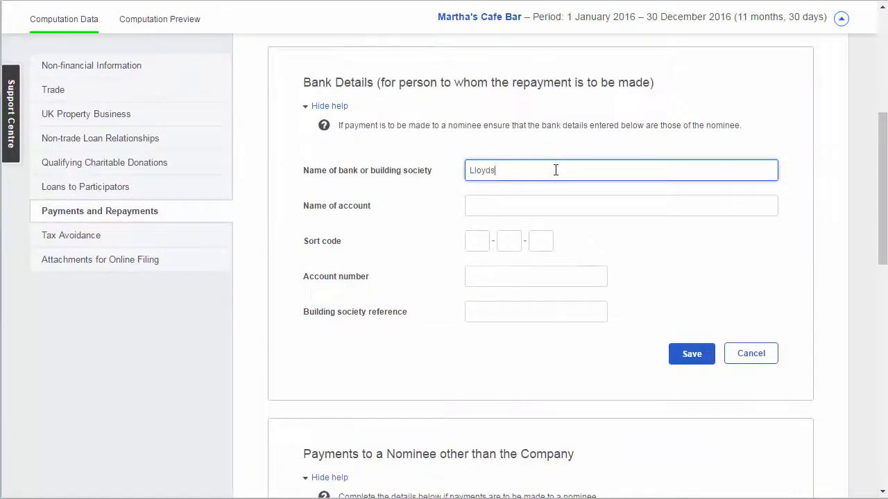
{"action": "key", "text": "Tab"}
{"action": "key", "text": "Tab"}
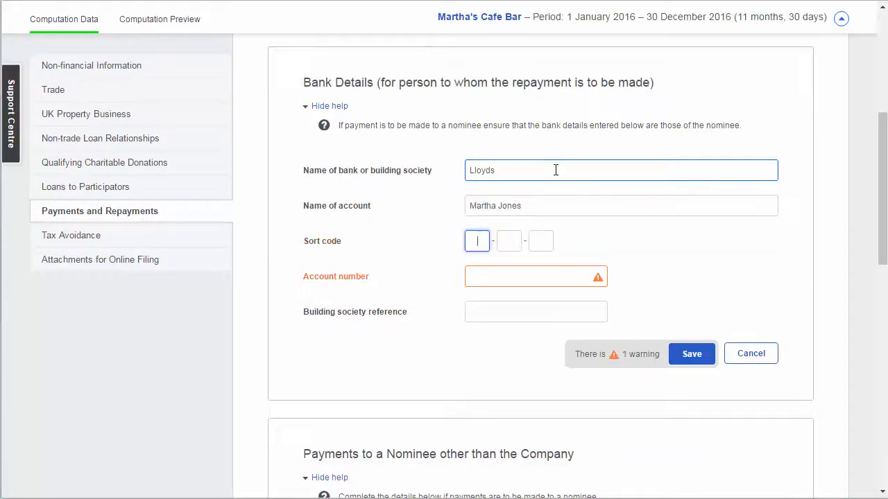
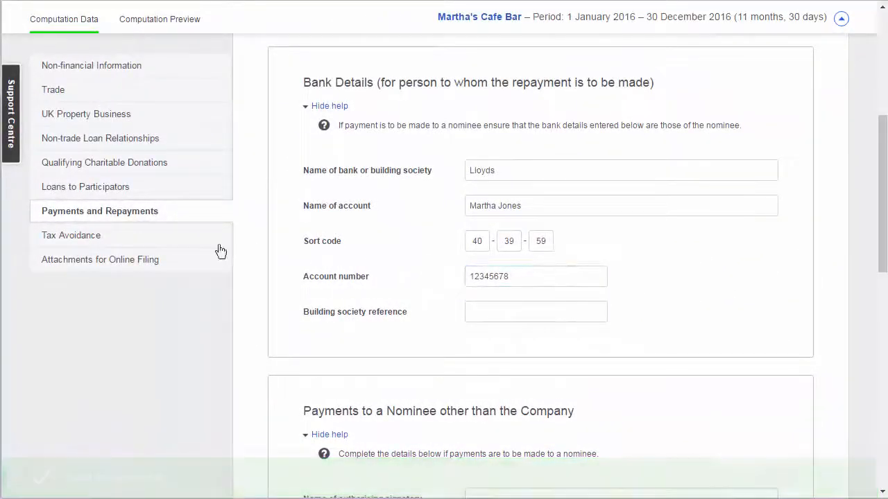
Step: Open the Attachments for Online Filing section of the return
{"action": "left_click", "coordinate": [200, 257]}
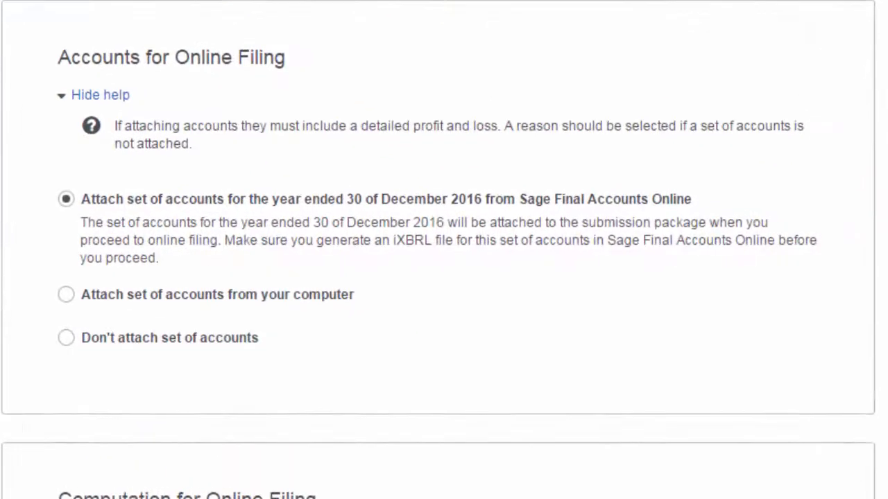
Step: Try attaching accounts from the computer, and try not attaching accounts with the reason "Amendment - accounts already submitted"
{"action": "left_click", "coordinate": [68, 295]}
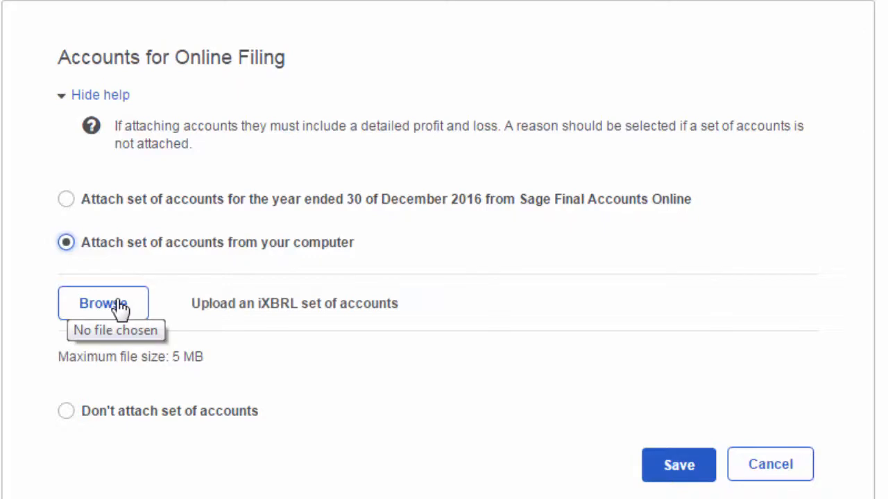
{"action": "left_click", "coordinate": [234, 413]}
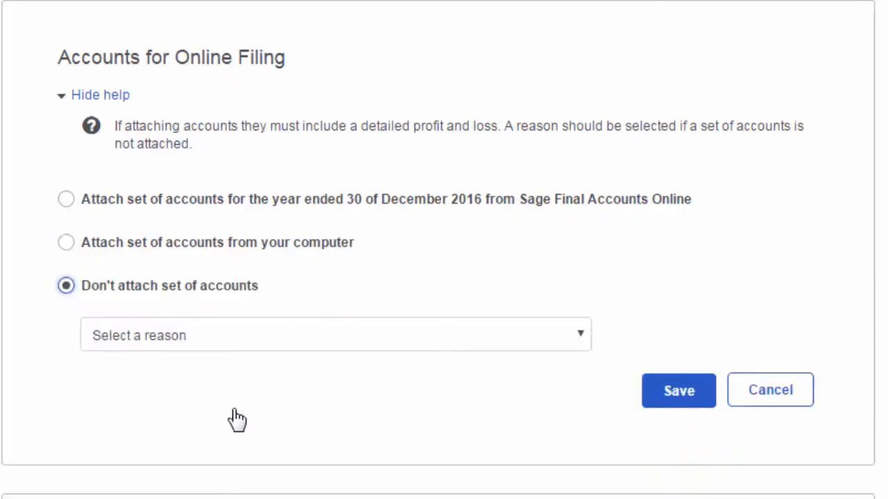
{"action": "left_click", "coordinate": [431, 347]}
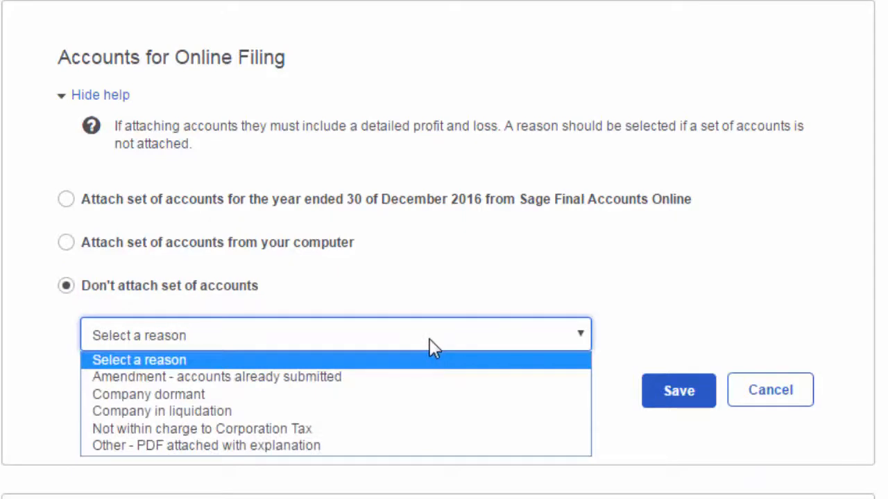
{"action": "left_click", "coordinate": [338, 380]}
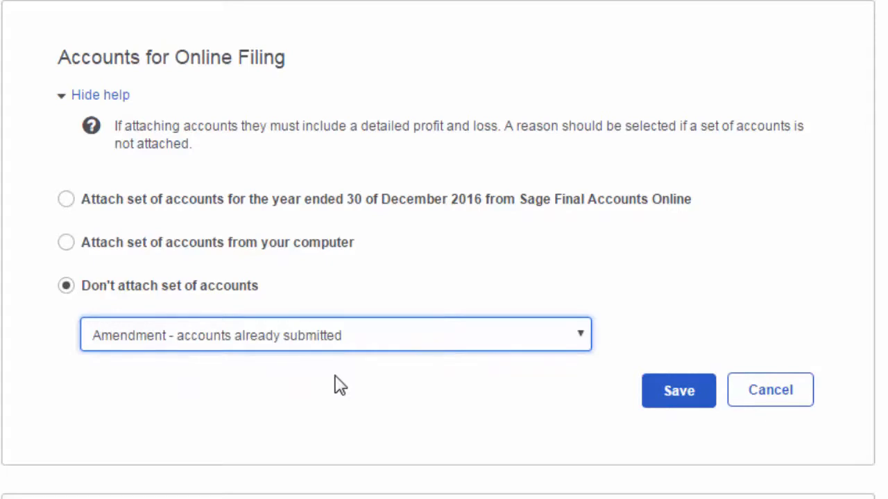
Step: Attach the accounts for the year ended 30 December 2016 from Sage Final Accounts Online, save, and choose to attach the computation
{"action": "left_click", "coordinate": [231, 203]}
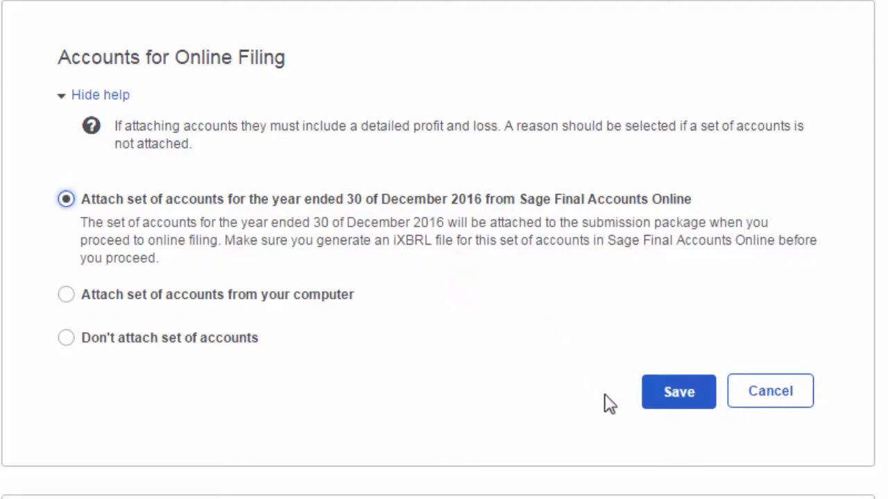
{"action": "left_click", "coordinate": [673, 399]}
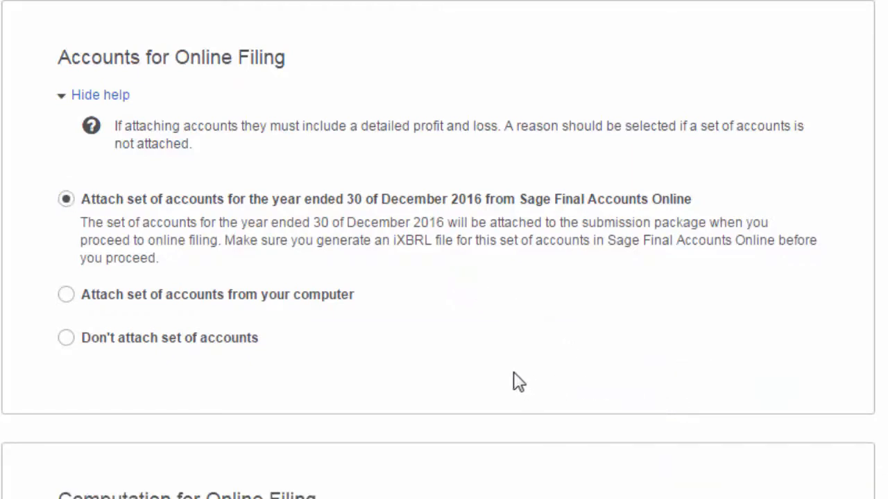
{"action": "scroll", "coordinate": [519, 381], "scroll_direction": "down", "scroll_amount": 6}
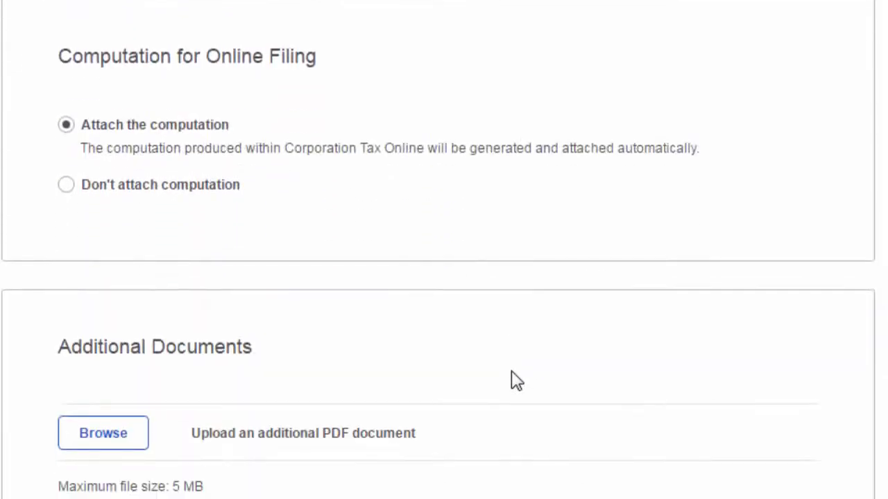
{"action": "left_click", "coordinate": [187, 129]}
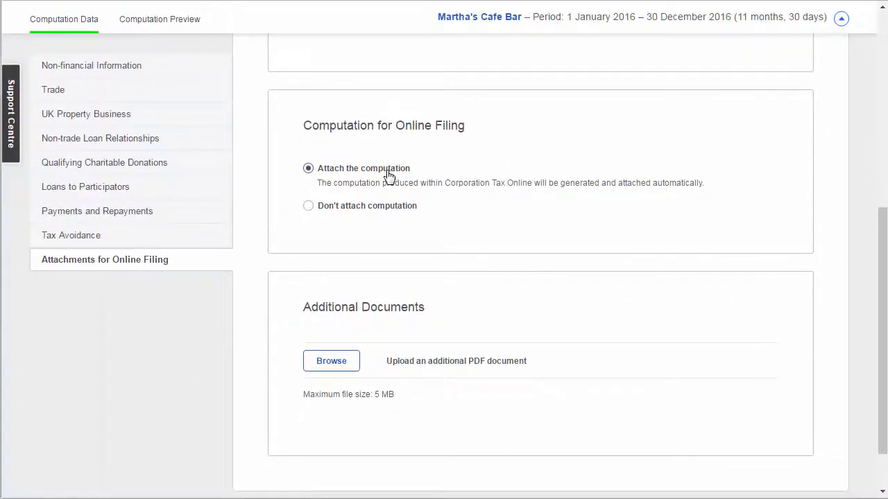
Step: Open the computation preview and run the check on the computation and return
{"action": "left_click", "coordinate": [180, 25]}
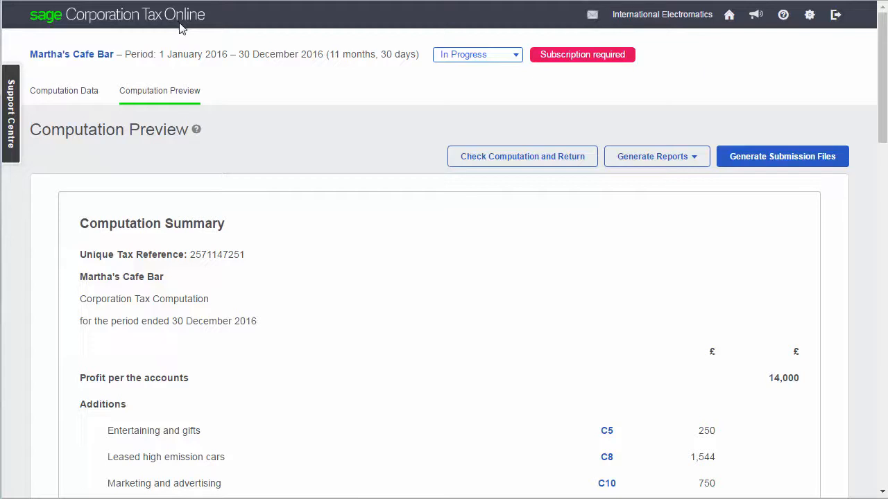
{"action": "left_click", "coordinate": [484, 156]}
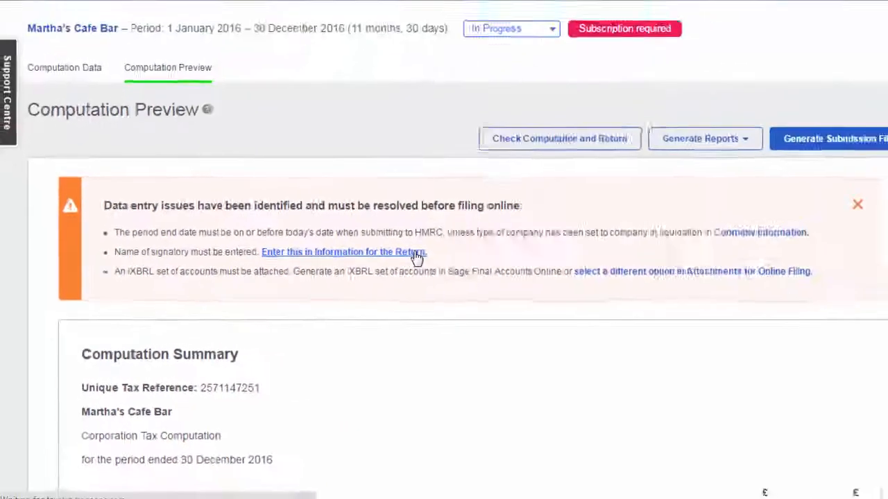
Step: Enter the signatory's name in the Return Declaration with the status Director, and save it
{"action": "left_click", "coordinate": [653, 172]}
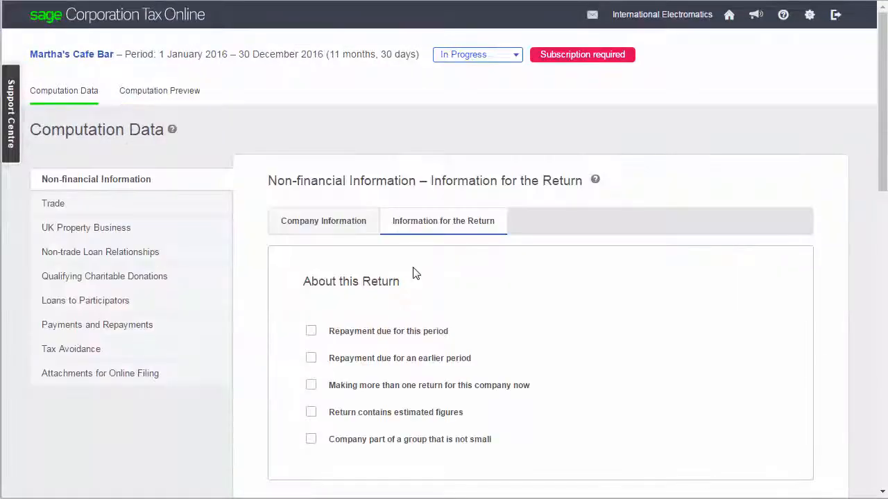
{"action": "scroll", "coordinate": [413, 272], "scroll_direction": "down", "scroll_amount": 5}
{"action": "left_click", "coordinate": [439, 141]}
{"action": "left_click", "coordinate": [374, 189]}
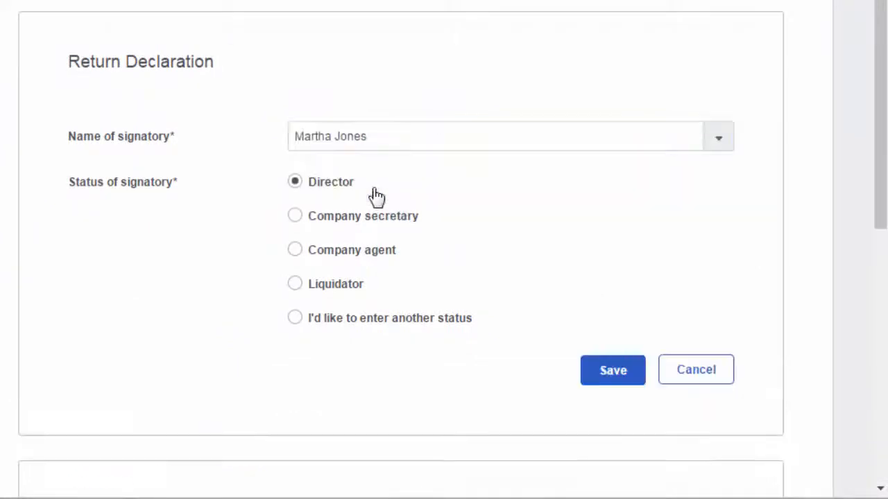
{"action": "left_click", "coordinate": [613, 370]}
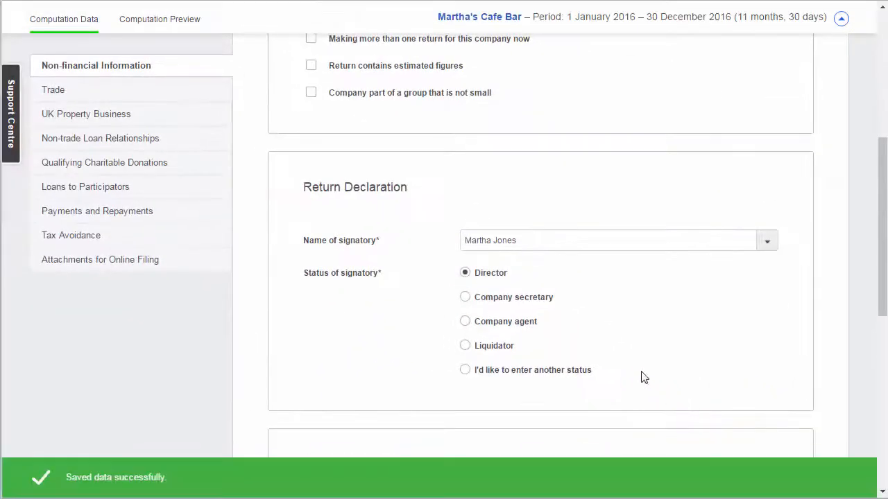
Step: Generate the CT600 PDF with draftmark from the computation preview and look through the form
{"action": "left_click", "coordinate": [172, 22]}
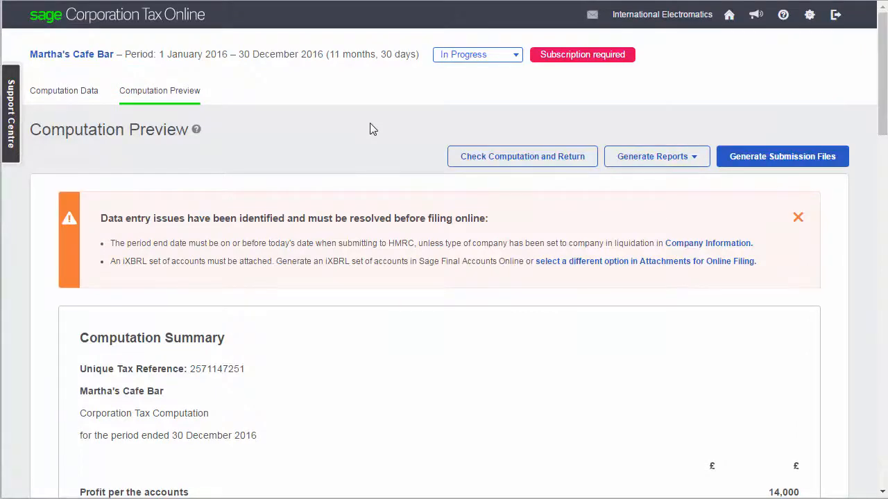
{"action": "left_click", "coordinate": [653, 159]}
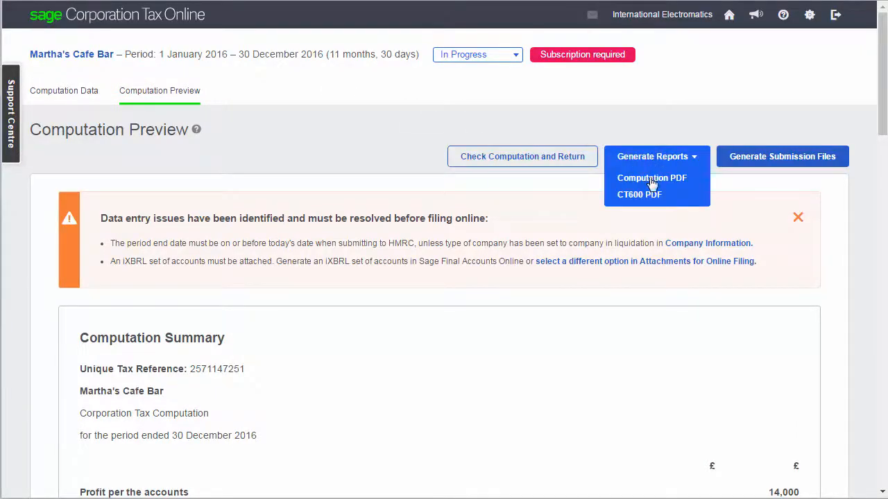
{"action": "left_click", "coordinate": [639, 195]}
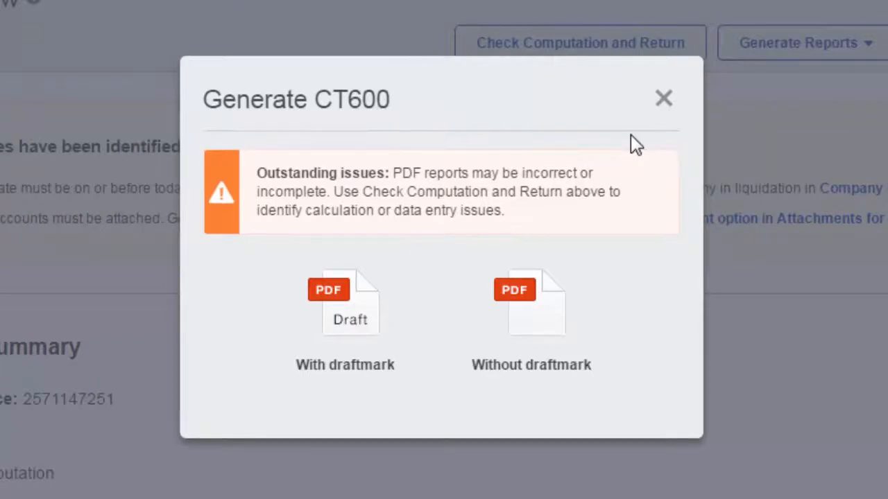
{"action": "left_click", "coordinate": [378, 300]}
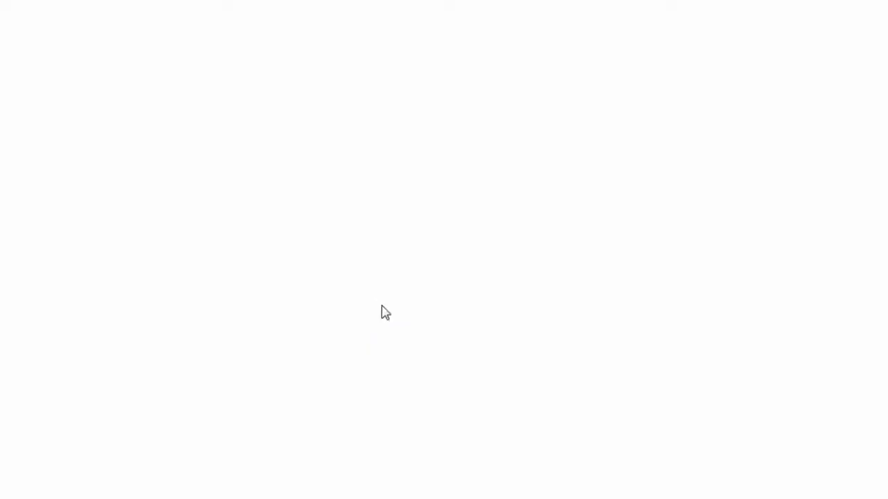
{"action": "scroll", "coordinate": [390, 314], "scroll_direction": "down", "scroll_amount": 10}
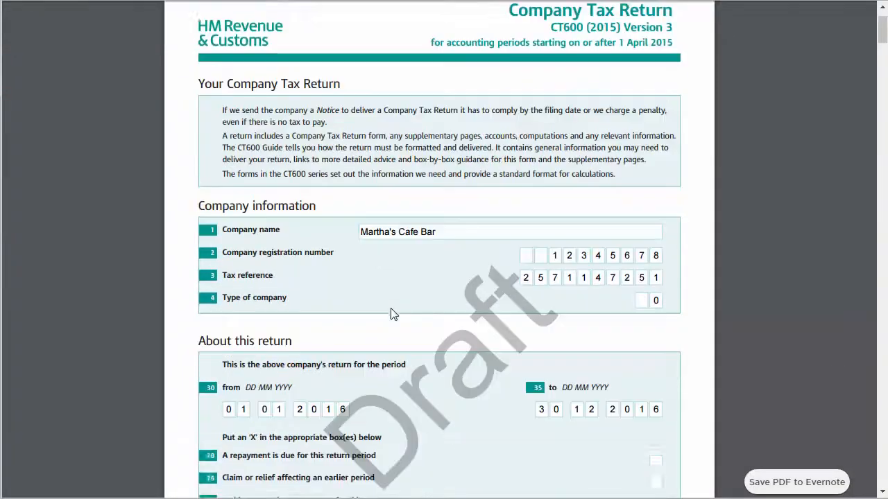
{"action": "scroll", "coordinate": [390, 312], "scroll_direction": "down", "scroll_amount": 8}
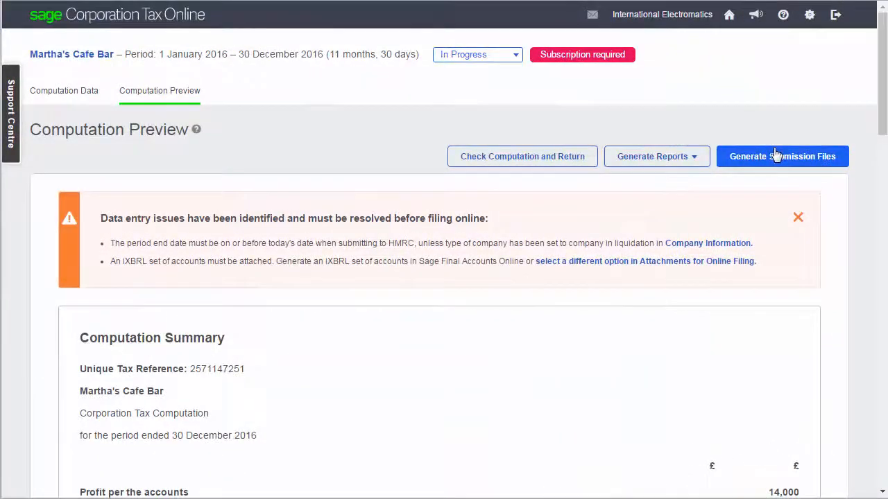
Step: Start generating the submission files for the return
{"action": "left_click", "coordinate": [776, 156]}
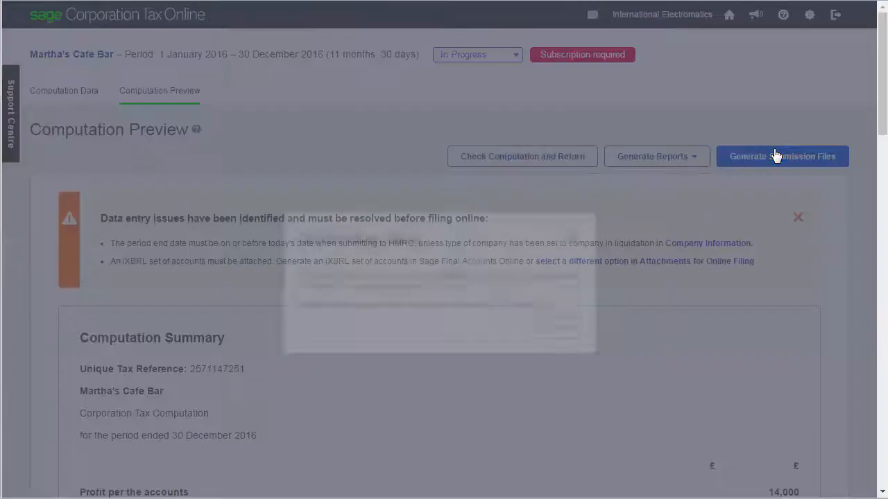